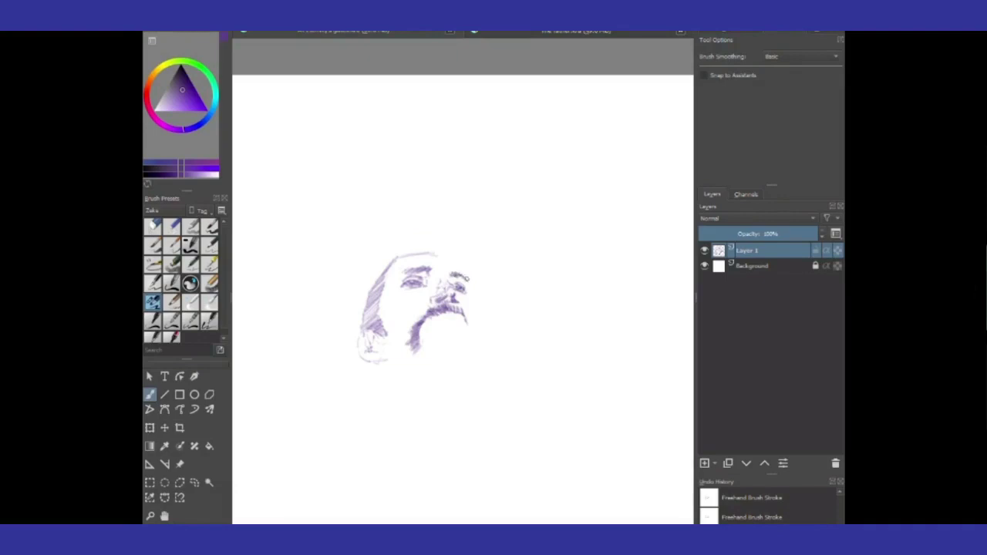
- Darken the top of the head outline and add strokes on the right beard, left cheek and jaw
drag(426, 258, 389, 262)
drag(423, 258, 461, 268)
mouse_move(468, 330)
mouse_down()
mouse_move(473, 345)
mouse_move(460, 308)
mouse_move(458, 318)
mouse_up()
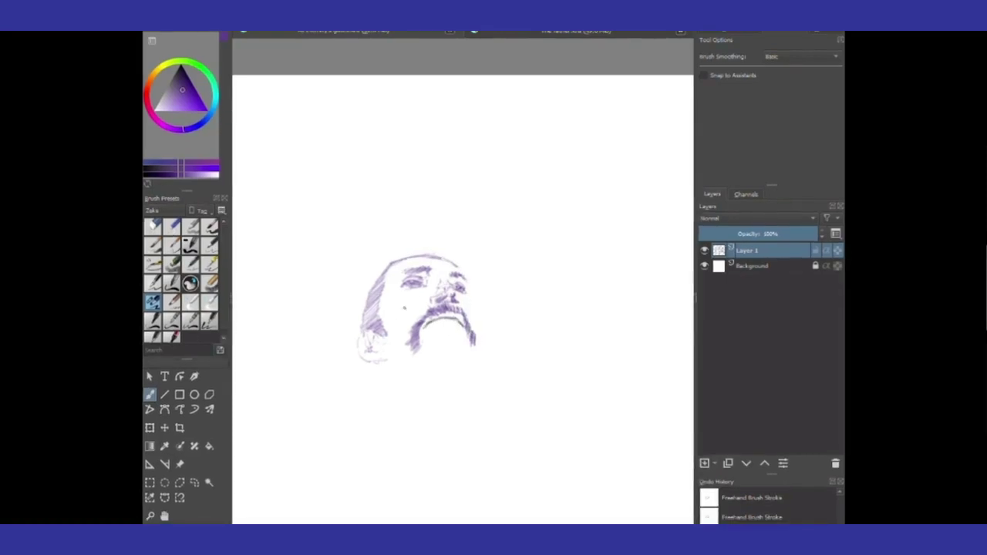
drag(411, 309, 393, 303)
mouse_move(378, 327)
mouse_down()
mouse_move(363, 339)
mouse_move(390, 374)
mouse_move(401, 384)
mouse_move(418, 368)
mouse_move(420, 381)
mouse_up()
- Draw the chin, hatch the beard with dense vertical strokes, and strengthen the right cheek
mouse_move(442, 327)
mouse_down()
mouse_move(457, 330)
mouse_move(421, 347)
mouse_move(419, 384)
mouse_up()
mouse_move(425, 347)
mouse_down()
mouse_move(429, 386)
mouse_move(455, 384)
mouse_up()
mouse_move(459, 350)
mouse_down()
mouse_move(461, 388)
mouse_move(466, 379)
mouse_up()
mouse_move(452, 327)
mouse_down()
mouse_move(459, 356)
mouse_move(451, 345)
mouse_move(432, 349)
mouse_move(469, 350)
mouse_move(466, 386)
mouse_up()
drag(470, 347, 481, 380)
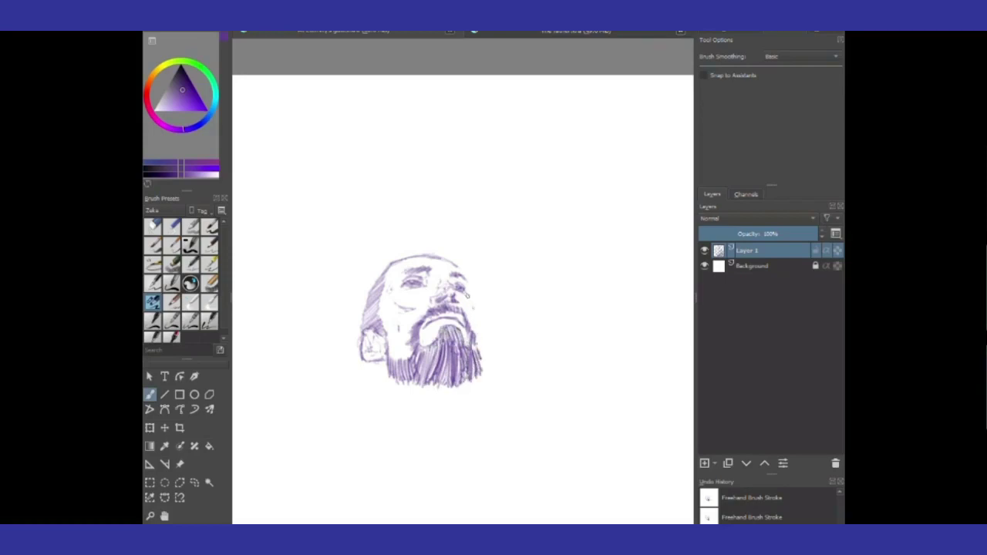
drag(468, 317, 475, 334)
- Sketch the neck and shoulder lines, mark the Adam's apple, and add strokes across the head top
drag(429, 396, 477, 421)
mouse_move(366, 364)
mouse_down()
mouse_move(384, 380)
mouse_move(387, 437)
mouse_move(458, 411)
mouse_move(481, 435)
mouse_move(465, 442)
mouse_move(501, 441)
mouse_up()
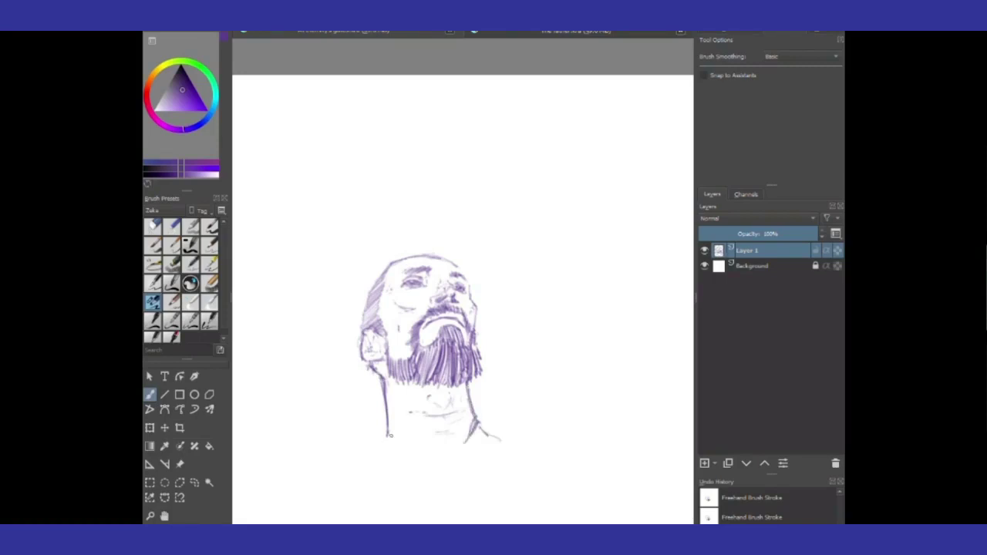
drag(390, 435, 363, 446)
drag(475, 424, 497, 442)
drag(377, 444, 399, 437)
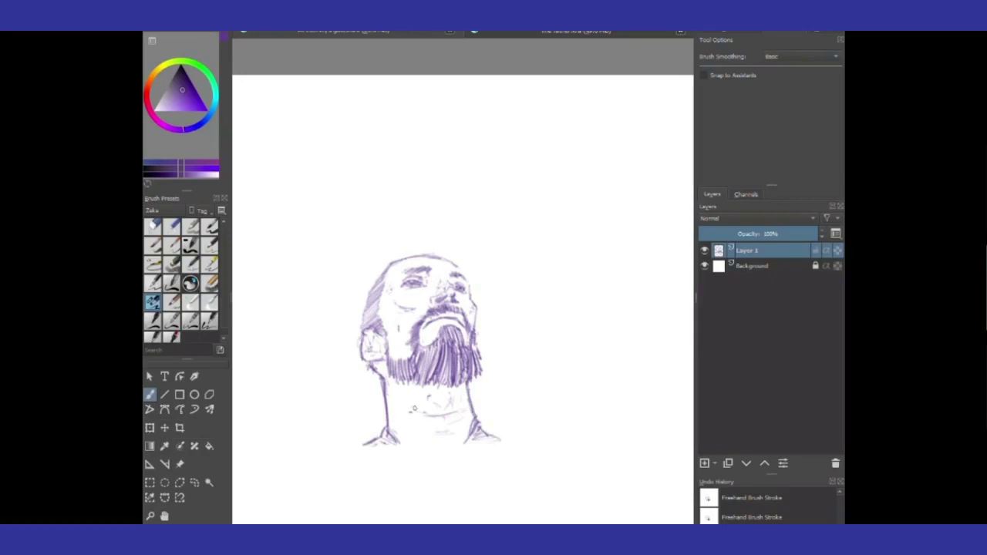
drag(452, 405, 433, 406)
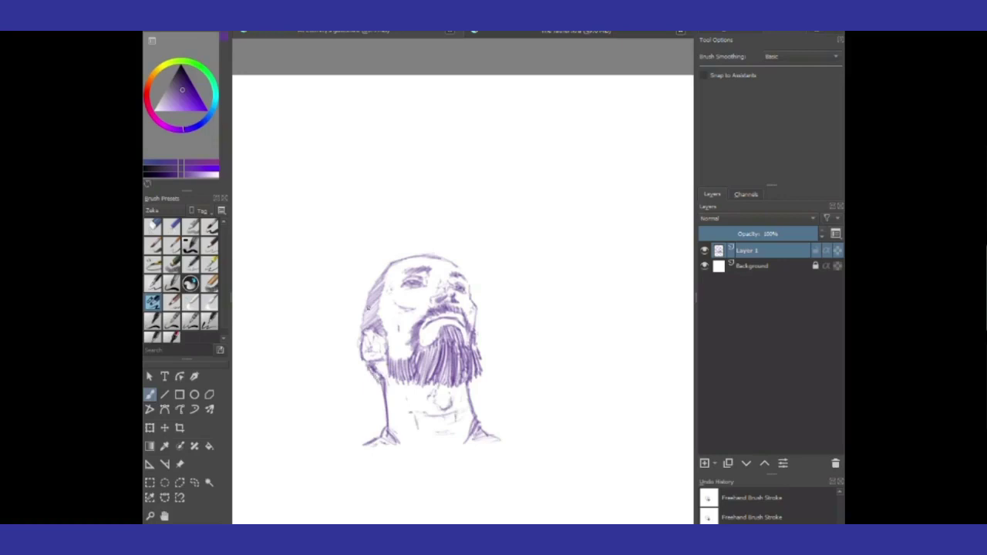
mouse_move(370, 293)
mouse_down()
mouse_move(401, 259)
mouse_move(466, 263)
mouse_move(468, 281)
mouse_up()
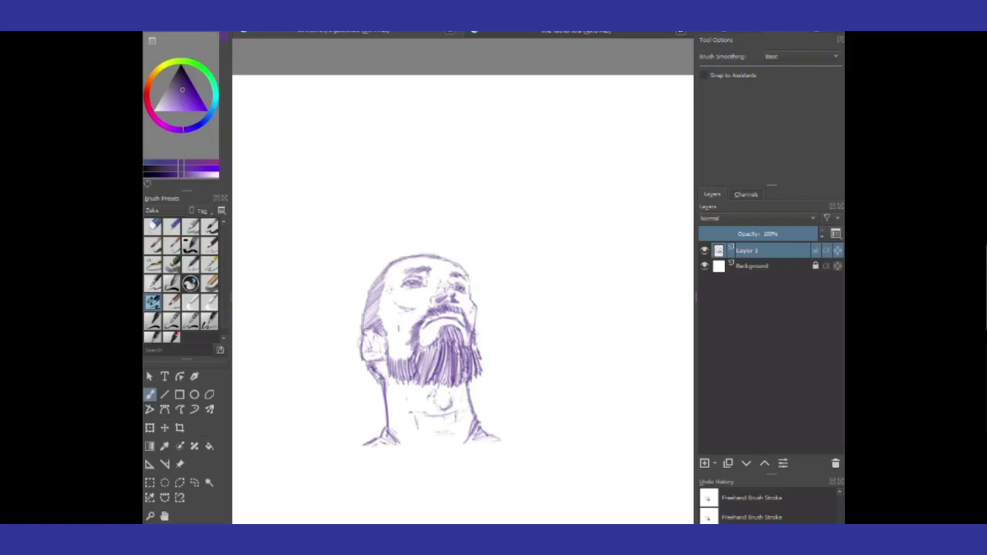
- Draw a large hat brim curve encircling the head, redoing the first attempt once
mouse_move(336, 449)
mouse_down()
mouse_move(316, 194)
mouse_move(487, 426)
mouse_up()
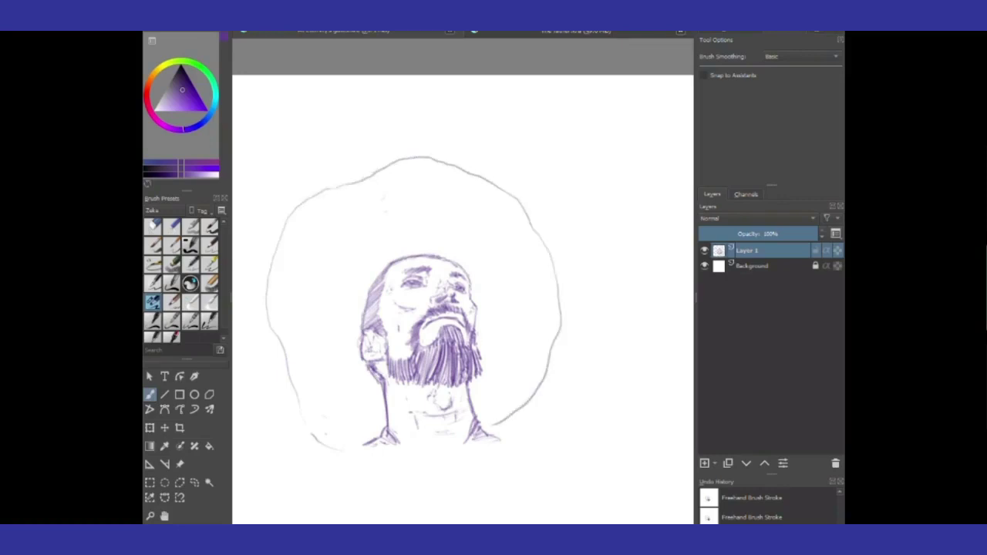
key(ctrl+z)
mouse_move(421, 190)
mouse_down()
mouse_move(347, 214)
mouse_move(286, 286)
mouse_move(320, 423)
mouse_move(362, 449)
mouse_up()
drag(494, 438, 515, 446)
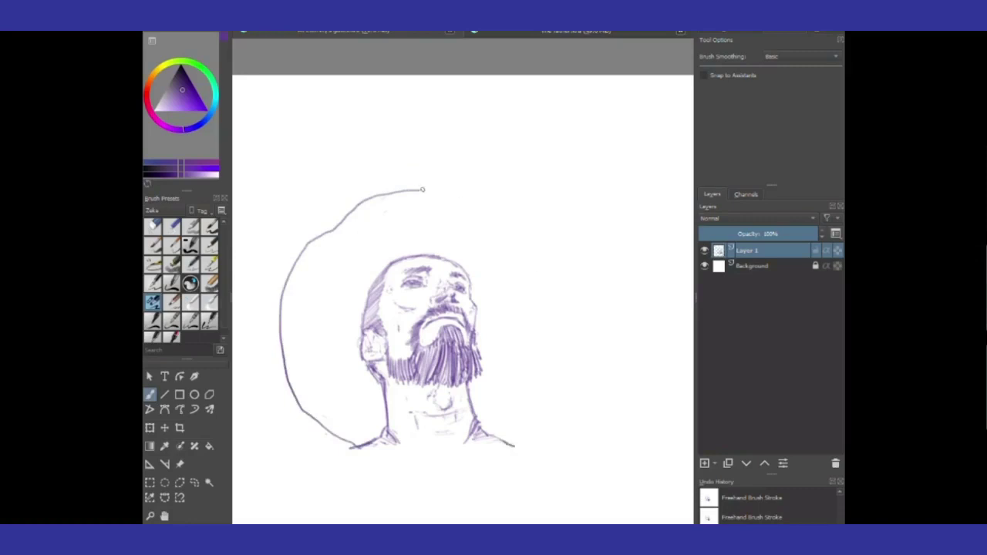
mouse_move(420, 190)
mouse_down()
mouse_move(529, 221)
mouse_move(542, 396)
mouse_move(502, 440)
mouse_up()
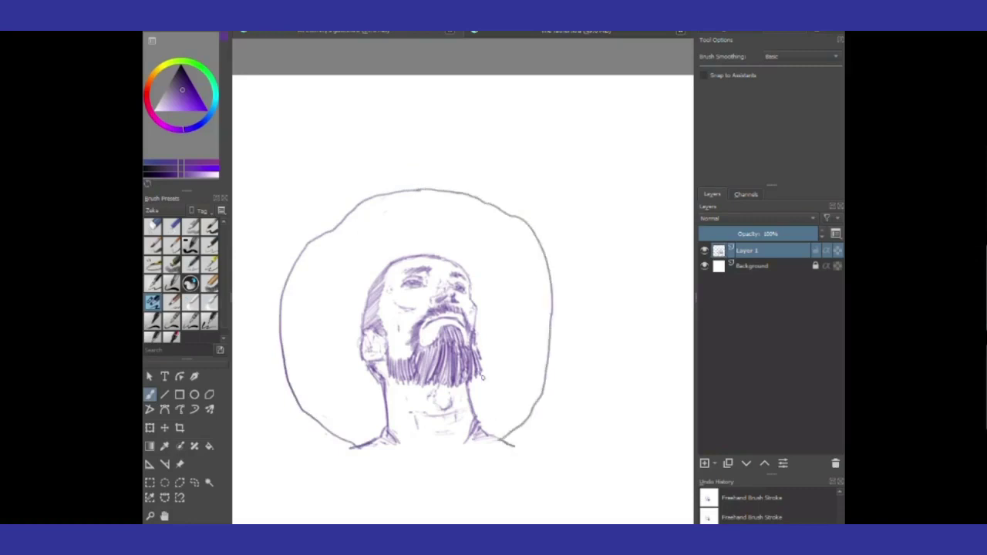
- Hatch the lower-left neck and shoulder area out toward the brim
drag(384, 416, 364, 433)
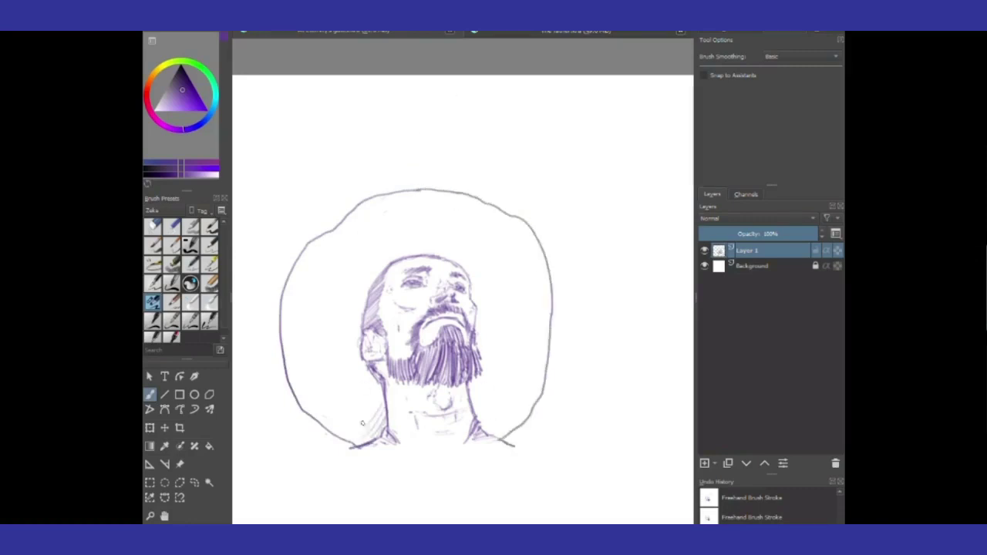
mouse_move(378, 397)
mouse_down()
mouse_move(361, 426)
mouse_move(351, 420)
mouse_up()
mouse_move(372, 378)
mouse_down()
mouse_move(337, 415)
mouse_move(310, 408)
mouse_up()
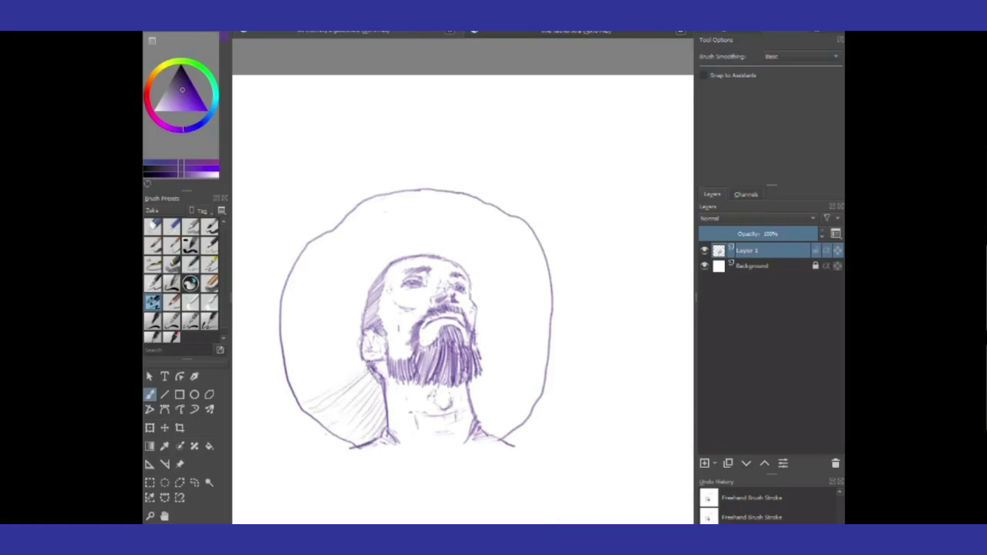
- Draw radiating lines from the neck and ear out to the lower-left brim edge
drag(368, 360, 301, 390)
mouse_move(363, 365)
mouse_down()
mouse_move(299, 398)
mouse_move(309, 382)
mouse_up()
drag(352, 357, 287, 370)
drag(359, 347, 290, 359)
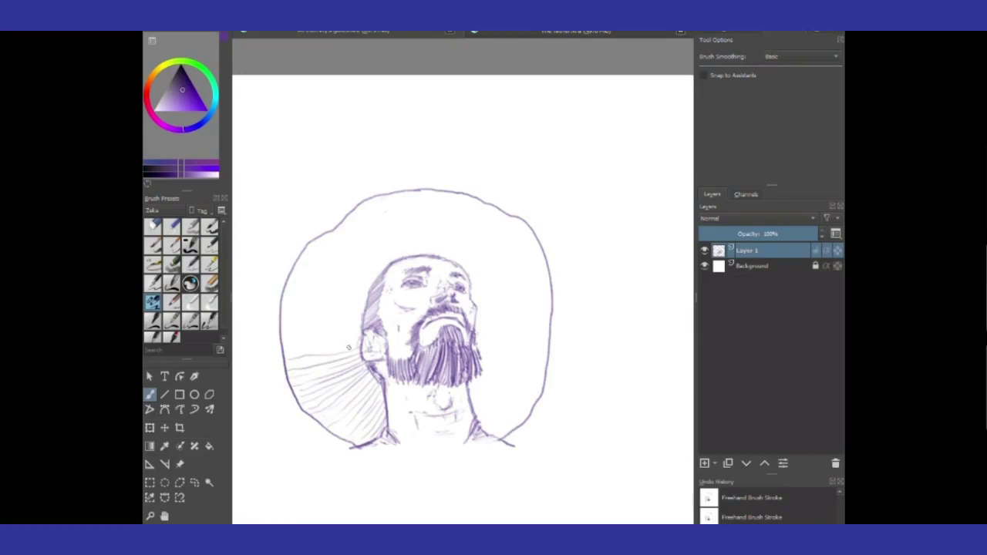
mouse_move(356, 345)
mouse_down()
mouse_move(280, 355)
mouse_move(279, 346)
mouse_up()
mouse_move(340, 332)
mouse_down()
mouse_move(283, 343)
mouse_move(282, 327)
mouse_up()
mouse_move(364, 319)
mouse_down()
mouse_move(281, 313)
mouse_move(279, 325)
mouse_move(287, 294)
mouse_up()
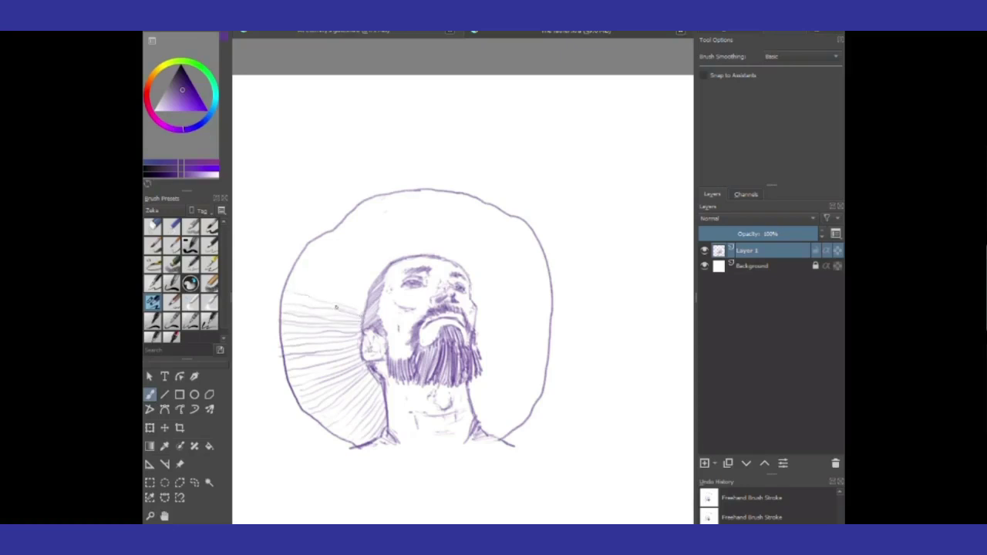
drag(356, 311, 297, 299)
- Continue the radiating lines up the brim's upper left toward the hat top
mouse_move(287, 284)
mouse_down()
mouse_move(363, 302)
mouse_move(299, 287)
mouse_up()
drag(366, 302, 307, 280)
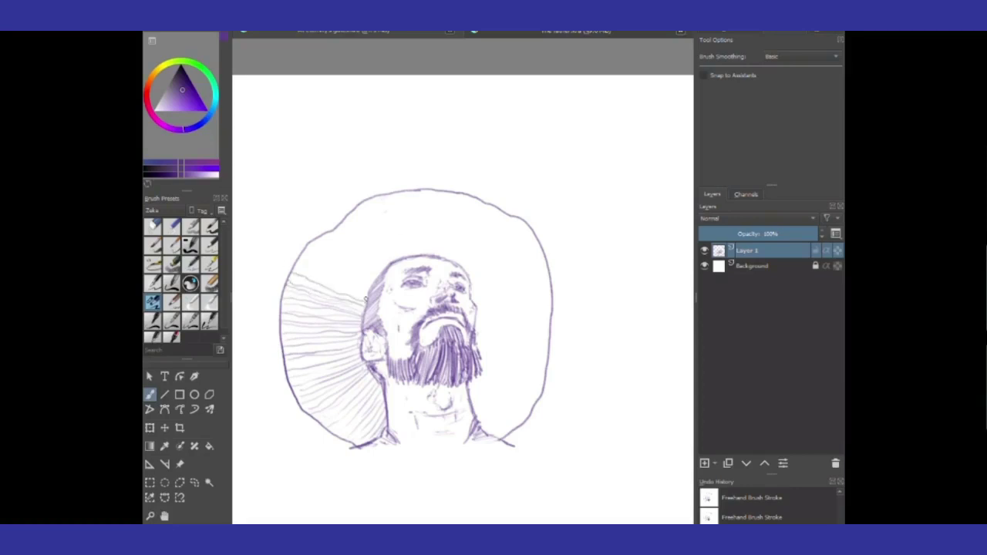
mouse_move(368, 301)
mouse_down()
mouse_move(294, 260)
mouse_move(320, 282)
mouse_move(306, 256)
mouse_up()
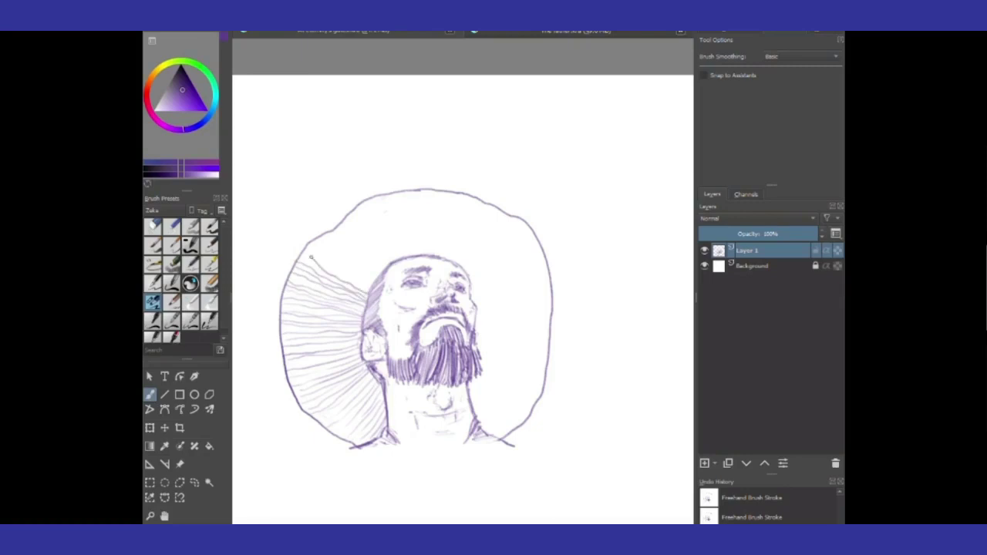
drag(364, 287, 313, 245)
drag(367, 285, 316, 242)
drag(369, 282, 322, 236)
mouse_move(369, 268)
mouse_down()
mouse_move(334, 236)
mouse_move(342, 226)
mouse_up()
mouse_move(375, 259)
mouse_down()
mouse_move(350, 222)
mouse_move(365, 240)
mouse_move(353, 209)
mouse_move(375, 236)
mouse_move(364, 204)
mouse_up()
- Fan radiating lines across the hat top above the head
drag(390, 244, 373, 209)
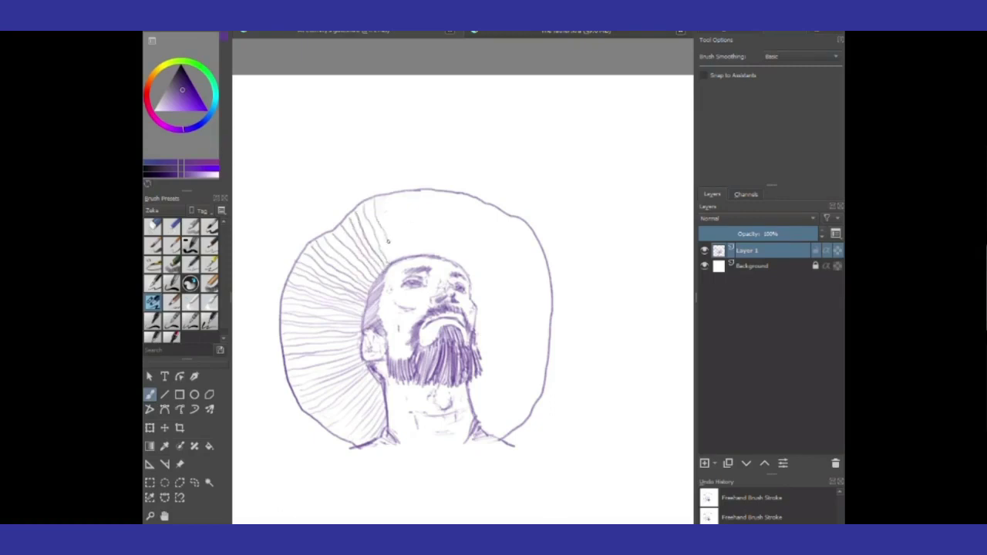
drag(392, 260, 390, 217)
drag(393, 223, 378, 196)
mouse_move(395, 257)
mouse_down()
mouse_move(365, 199)
mouse_move(369, 214)
mouse_up()
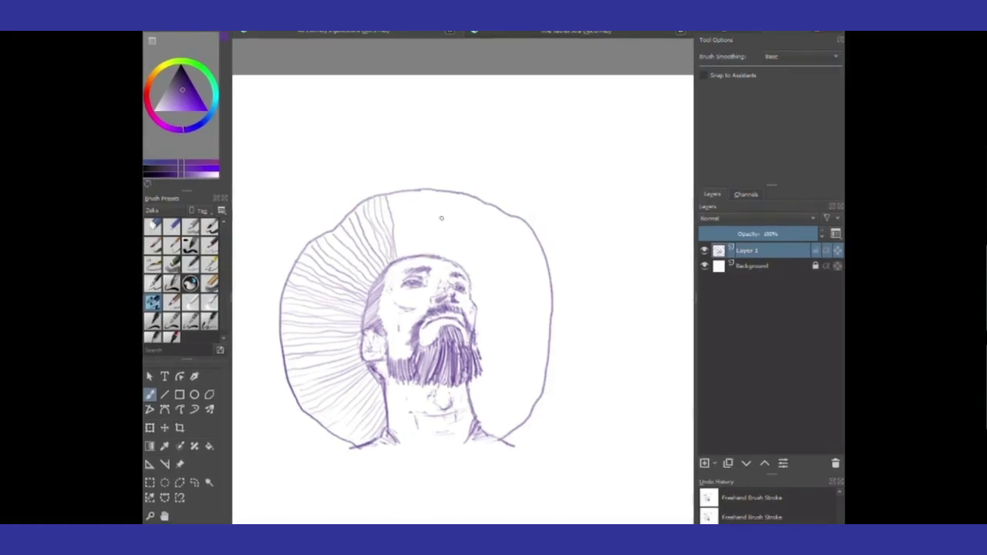
drag(397, 219, 391, 192)
drag(401, 257, 402, 190)
drag(415, 223, 410, 193)
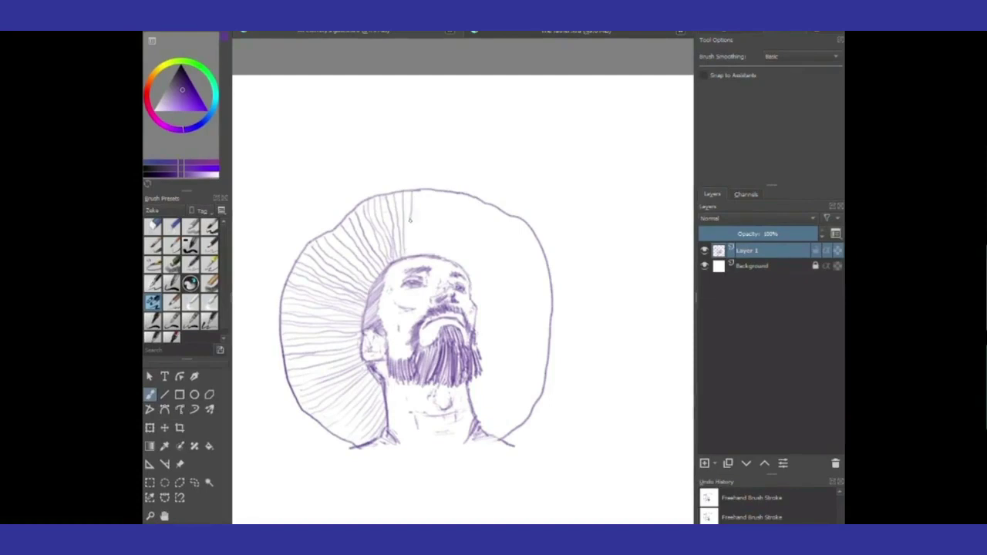
mouse_move(409, 256)
mouse_down()
mouse_move(417, 193)
mouse_move(439, 190)
mouse_move(431, 236)
mouse_move(444, 189)
mouse_move(436, 230)
mouse_move(452, 193)
mouse_up()
- Continue radiating lines down the hat's upper right side and right rim
mouse_move(435, 256)
mouse_down()
mouse_move(461, 197)
mouse_move(477, 208)
mouse_up()
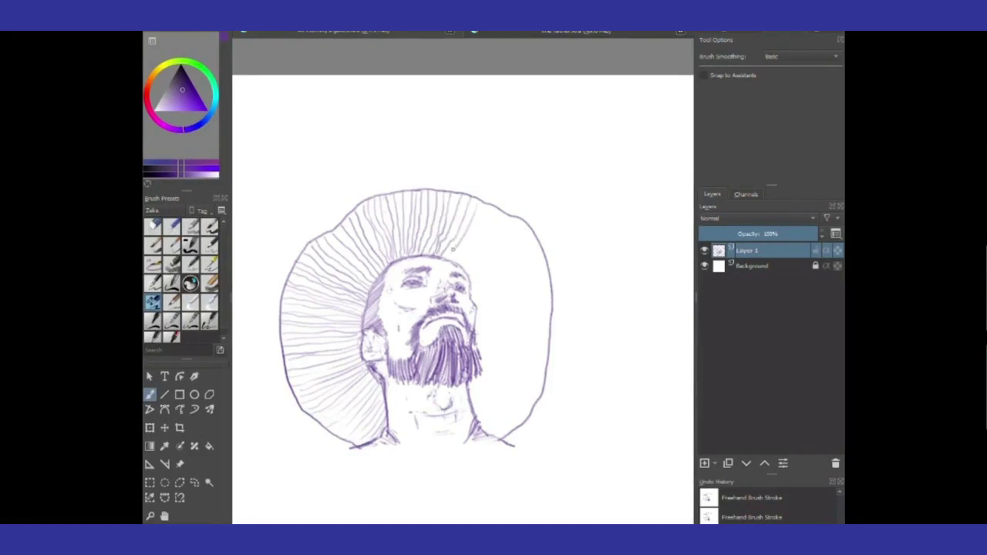
mouse_move(455, 257)
mouse_down()
mouse_move(486, 205)
mouse_move(495, 217)
mouse_up()
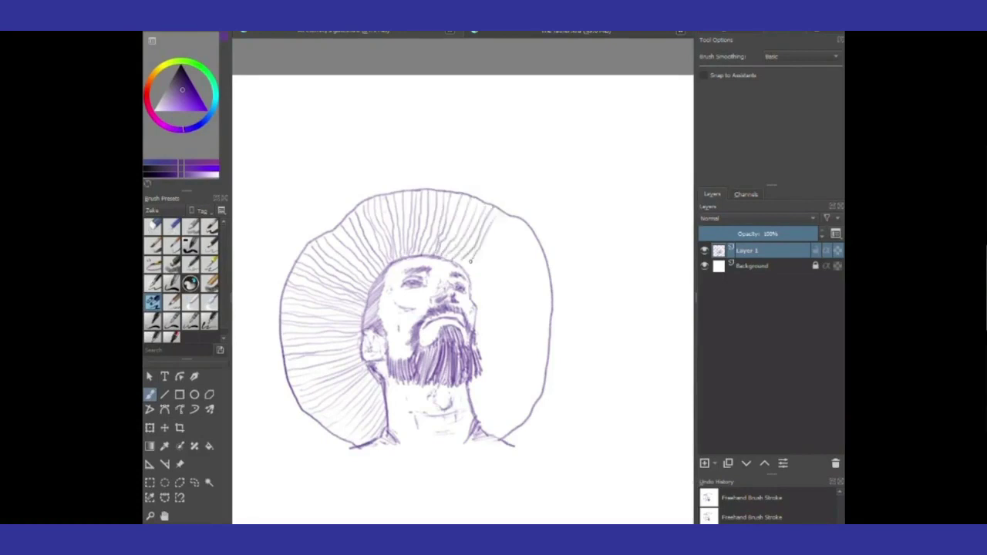
mouse_move(472, 265)
mouse_down()
mouse_move(503, 221)
mouse_move(519, 223)
mouse_up()
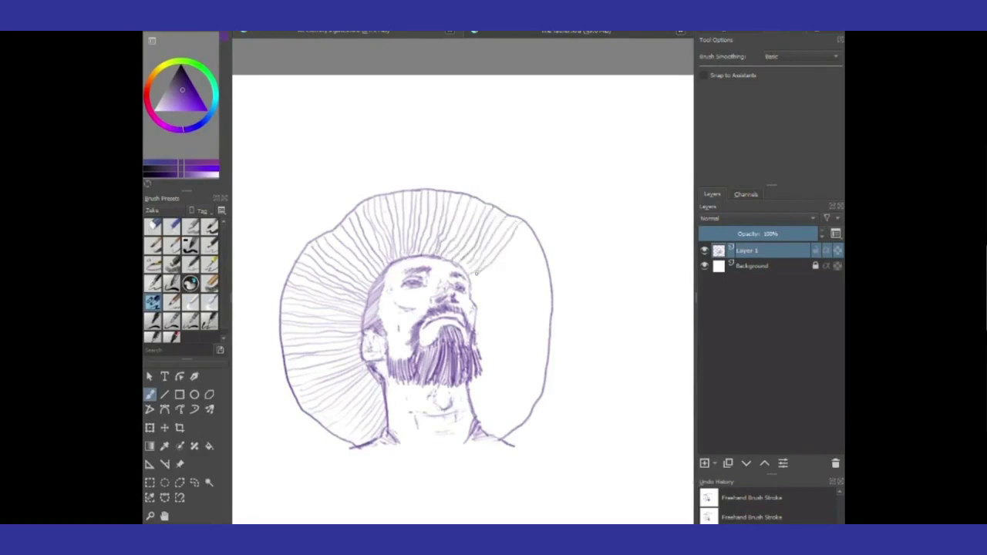
drag(508, 265, 528, 231)
mouse_move(494, 283)
mouse_down()
mouse_move(533, 239)
mouse_move(544, 256)
mouse_up()
mouse_move(493, 301)
mouse_down()
mouse_move(546, 269)
mouse_move(532, 289)
mouse_move(550, 282)
mouse_move(551, 296)
mouse_up()
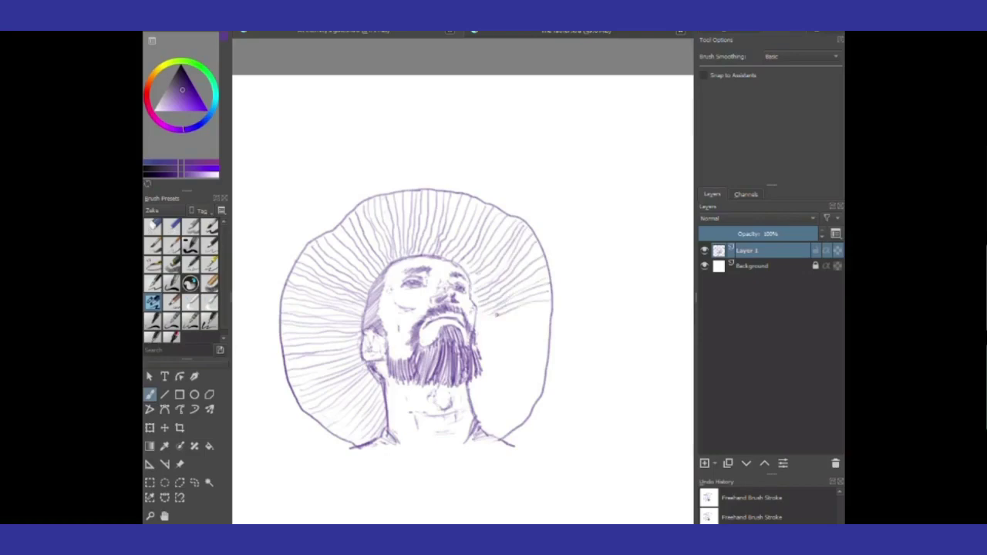
drag(489, 317, 552, 313)
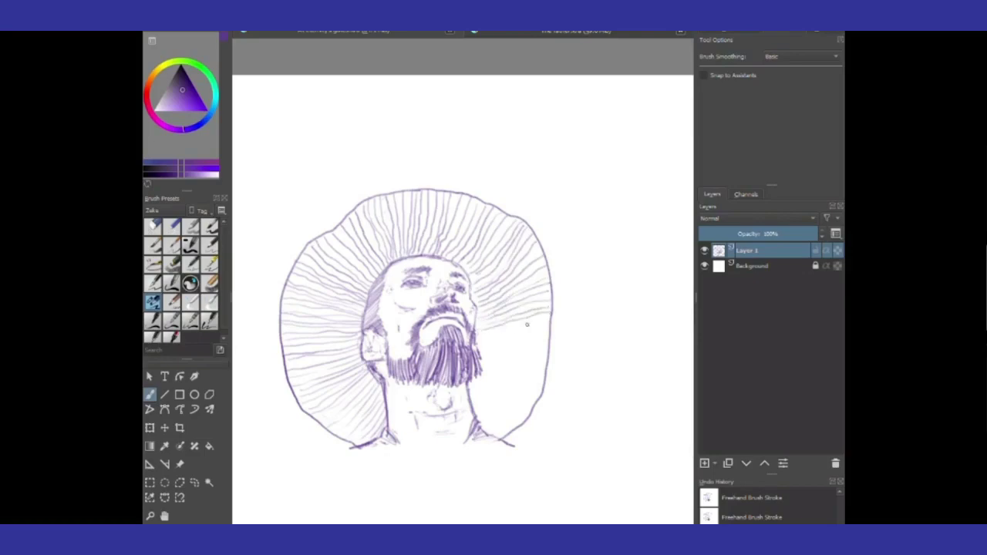
- Fill the lower right rim beside and below the beard with short lines
mouse_move(477, 335)
mouse_down()
mouse_move(549, 324)
mouse_move(543, 335)
mouse_up()
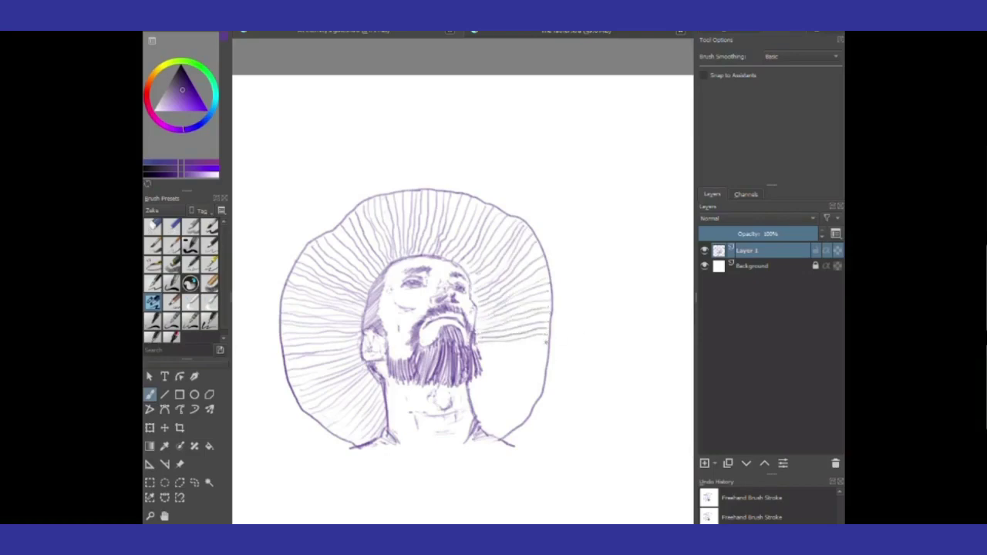
mouse_move(478, 352)
mouse_down()
mouse_move(548, 340)
mouse_move(544, 348)
mouse_up()
mouse_move(492, 367)
mouse_down()
mouse_move(548, 357)
mouse_move(543, 367)
mouse_up()
drag(495, 387, 541, 384)
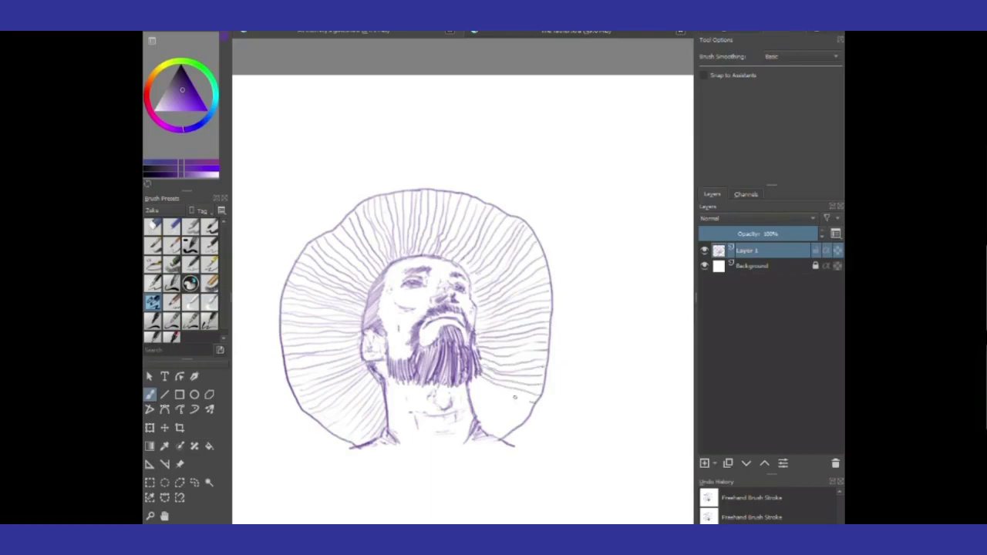
drag(485, 399, 530, 388)
mouse_move(475, 407)
mouse_down()
mouse_move(527, 395)
mouse_move(514, 417)
mouse_move(501, 409)
mouse_move(513, 423)
mouse_move(499, 423)
mouse_up()
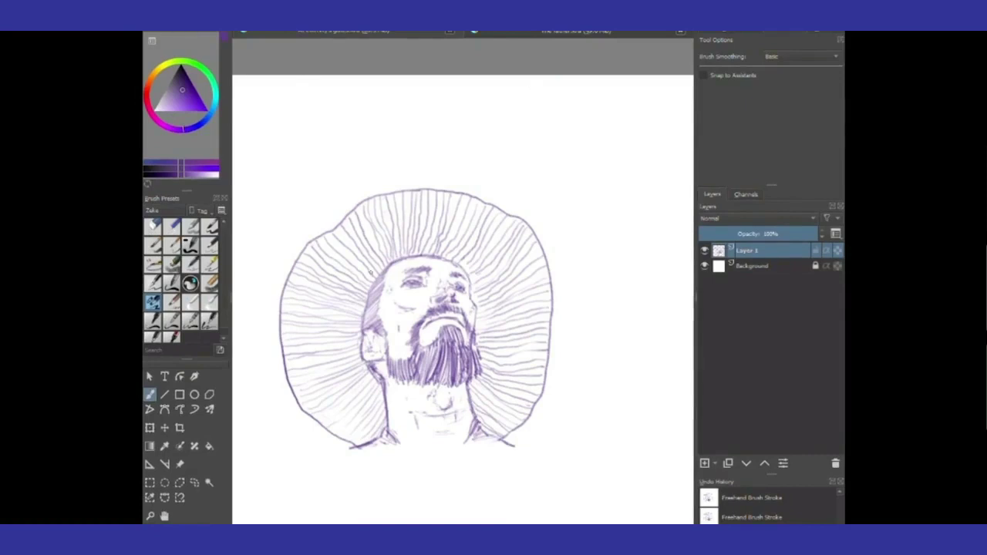
- Hatch shading strokes on the cheek and along the left and right of the neck
mouse_move(392, 323)
mouse_down()
mouse_move(378, 311)
mouse_move(391, 279)
mouse_move(384, 373)
mouse_move(395, 405)
mouse_move(404, 395)
mouse_move(443, 404)
mouse_move(429, 399)
mouse_move(409, 420)
mouse_up()
drag(461, 398, 449, 414)
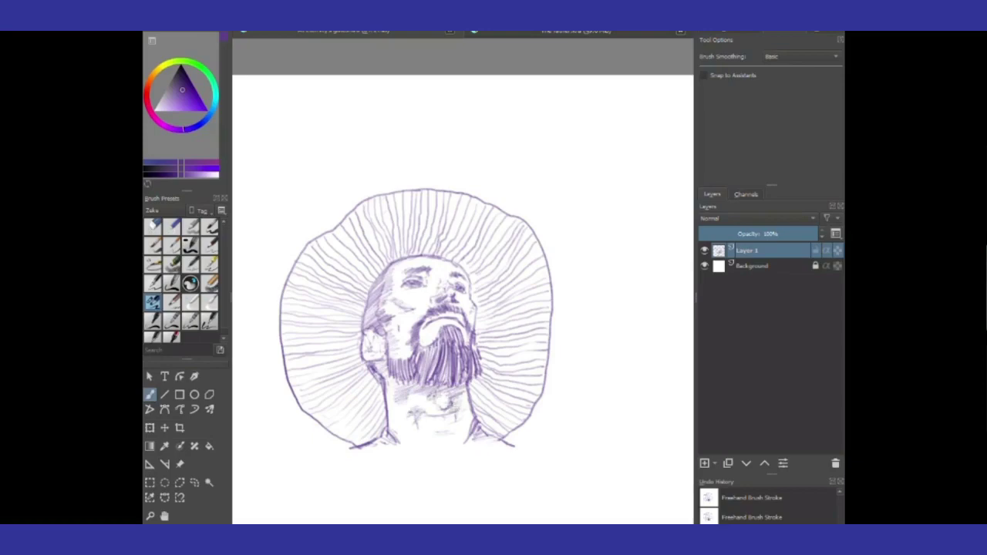
drag(387, 386, 382, 431)
- Transform the whole drawing upward by about 110 px and return to the brush
key(ctrl+t)
drag(416, 316, 452, 401)
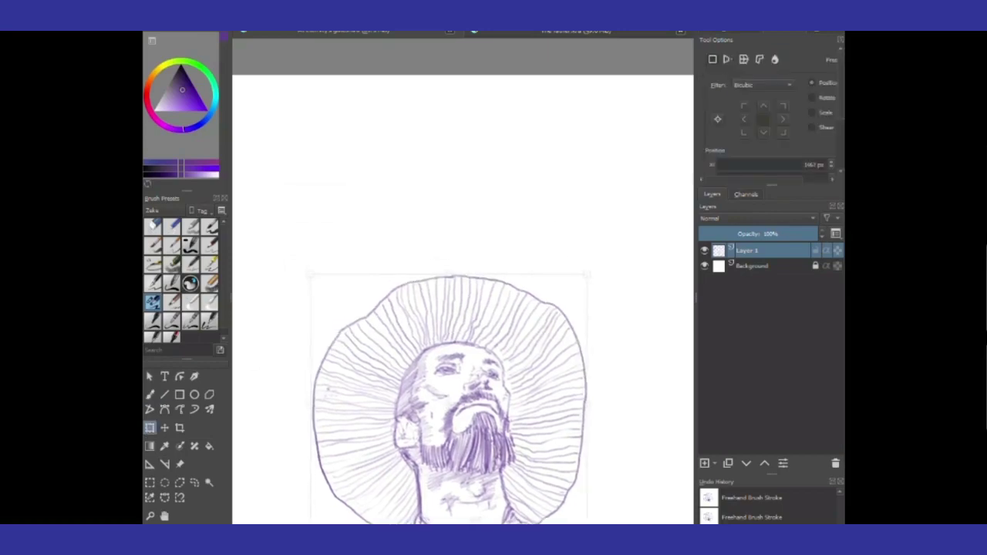
drag(371, 389, 377, 303)
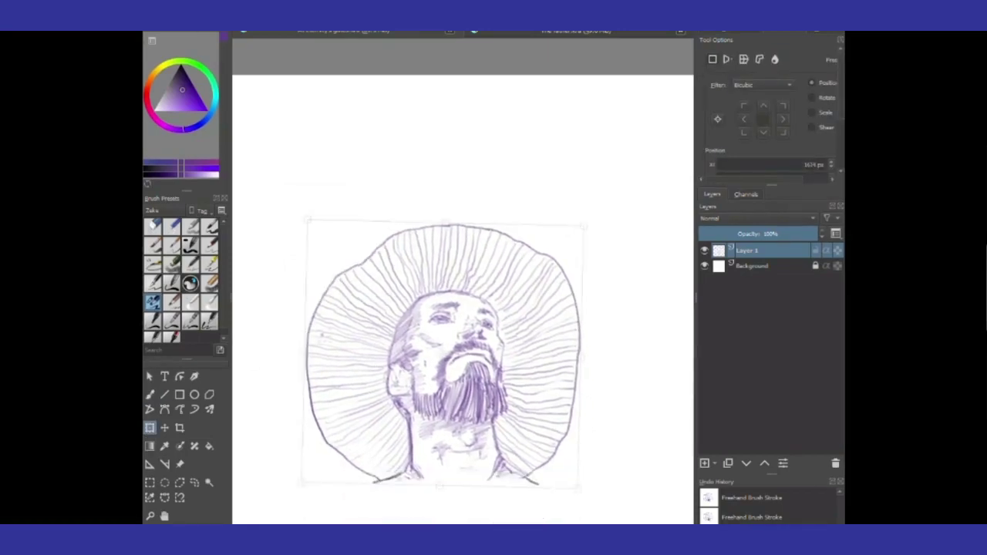
key(b)
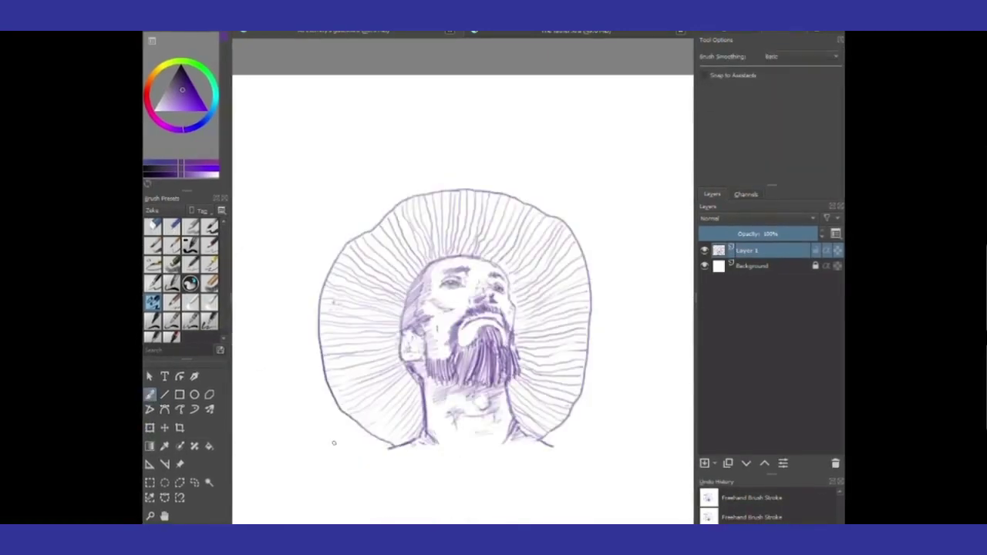
- Sketch wiggly bubble loops left of the hat, toward the upper left, and above it
drag(327, 412, 318, 445)
mouse_move(261, 345)
mouse_down()
mouse_move(305, 332)
mouse_move(293, 294)
mouse_up()
mouse_move(309, 254)
mouse_down()
mouse_move(305, 293)
mouse_move(274, 262)
mouse_move(302, 219)
mouse_move(305, 184)
mouse_up()
mouse_move(253, 143)
mouse_down()
mouse_move(295, 133)
mouse_move(330, 188)
mouse_up()
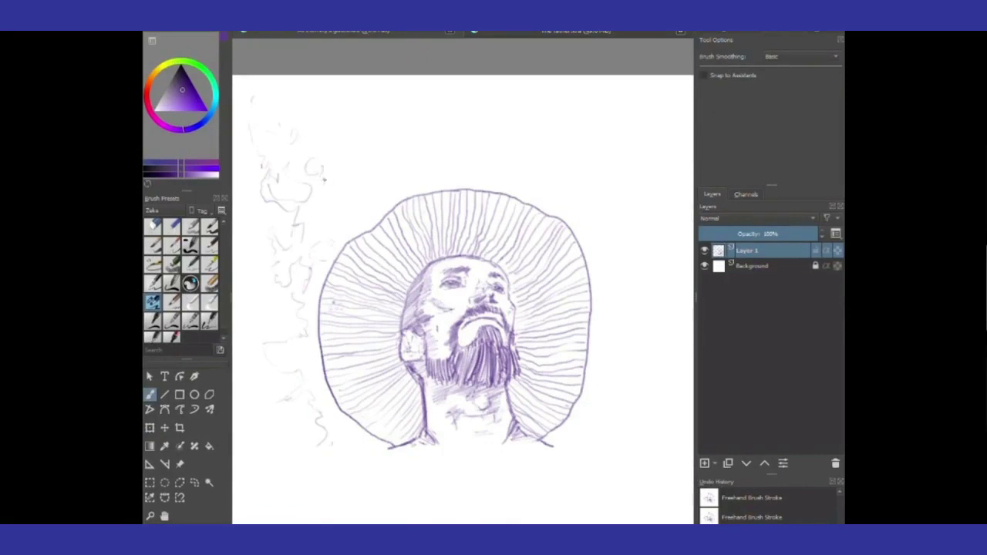
drag(330, 228, 369, 213)
mouse_move(355, 130)
mouse_down()
mouse_move(346, 114)
mouse_move(424, 101)
mouse_up()
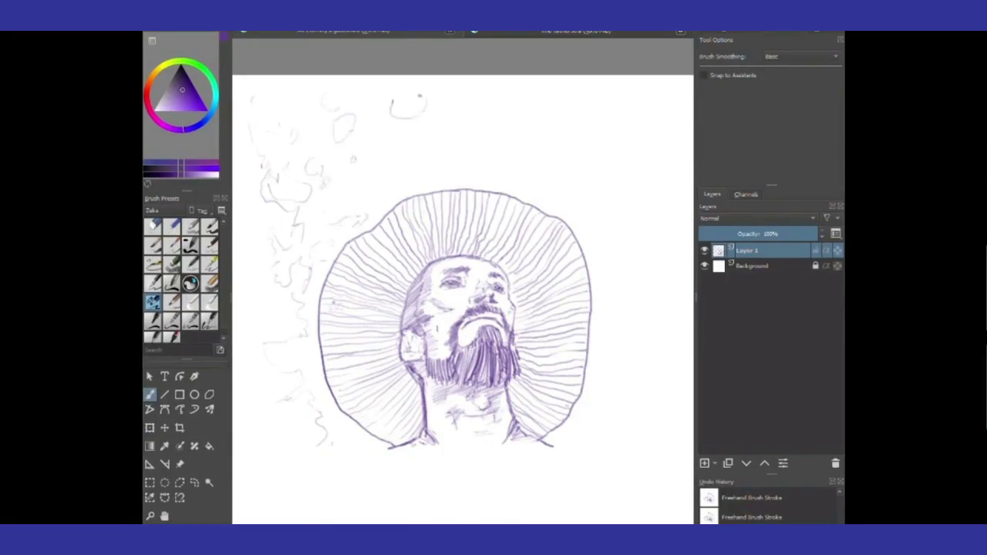
drag(403, 154, 436, 160)
- Dot small bubbles around the drawing, mostly on the right side of the head
drag(273, 451, 292, 445)
drag(573, 110, 584, 107)
mouse_move(625, 238)
mouse_down()
mouse_move(633, 233)
mouse_move(605, 252)
mouse_up()
mouse_move(635, 289)
mouse_down()
mouse_move(651, 357)
mouse_move(622, 382)
mouse_up()
drag(679, 395, 667, 400)
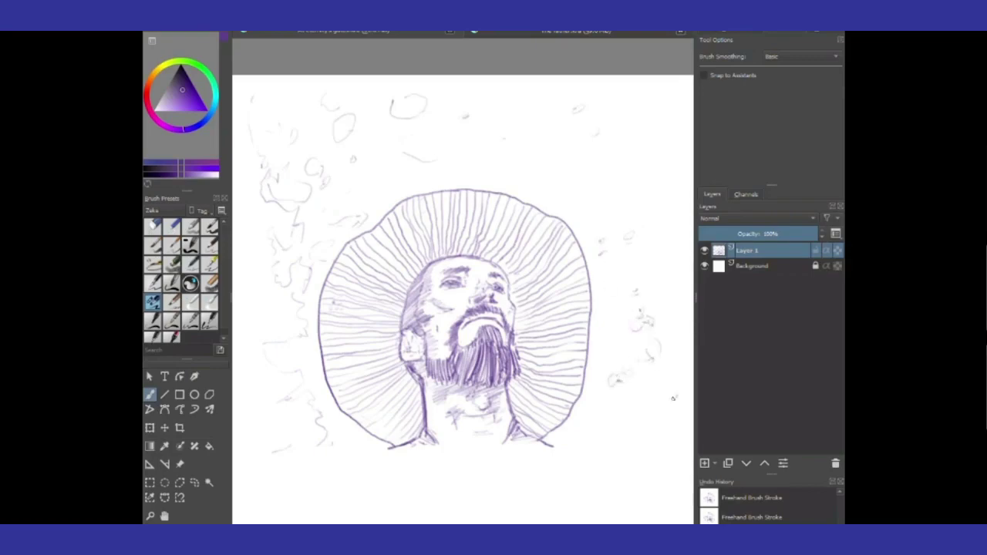
mouse_move(653, 185)
mouse_down()
mouse_move(648, 159)
mouse_move(677, 115)
mouse_up()
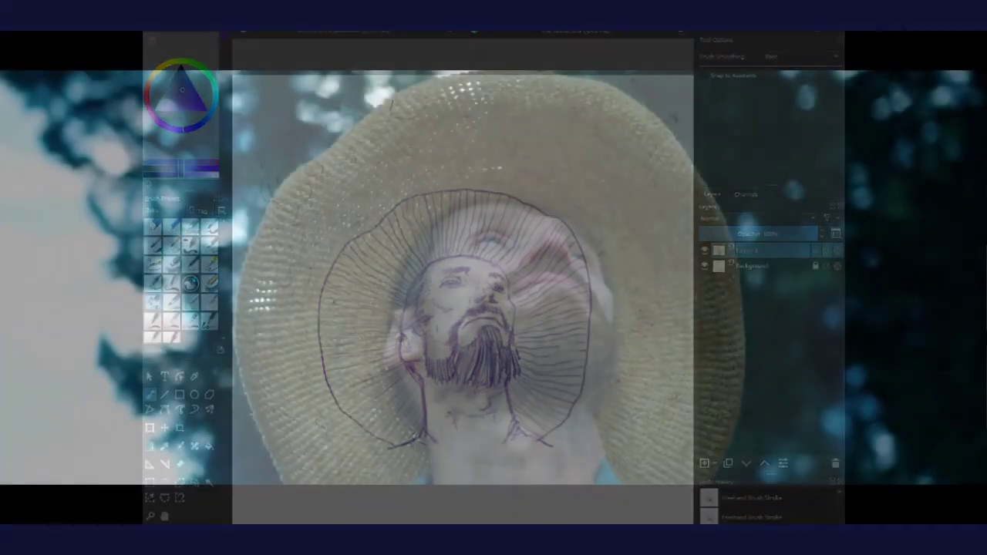